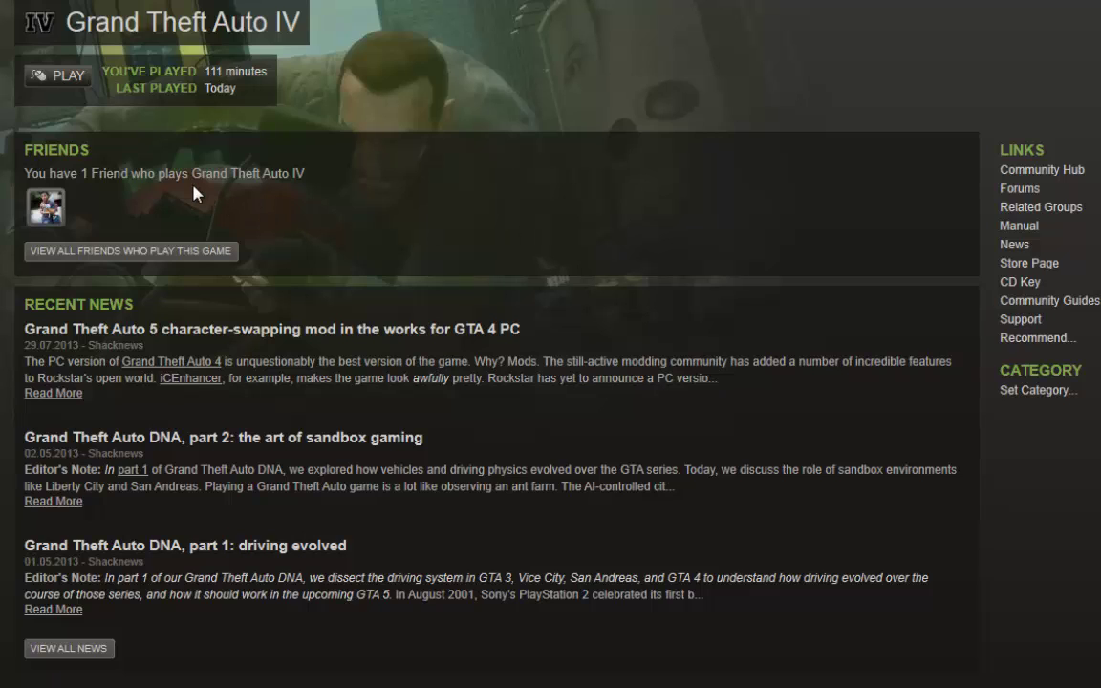
- Try to start Grand Theft Auto IV offline without signing in to Social Club, and close the resulting error dialogs
left_click(42, 74)
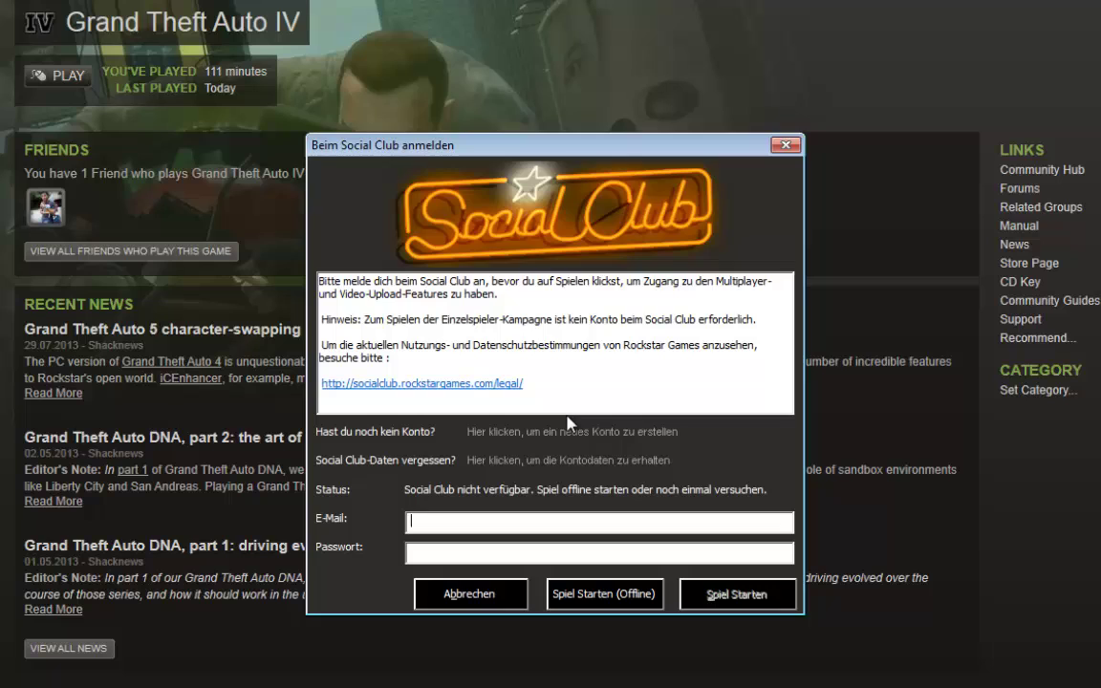
left_click(597, 593)
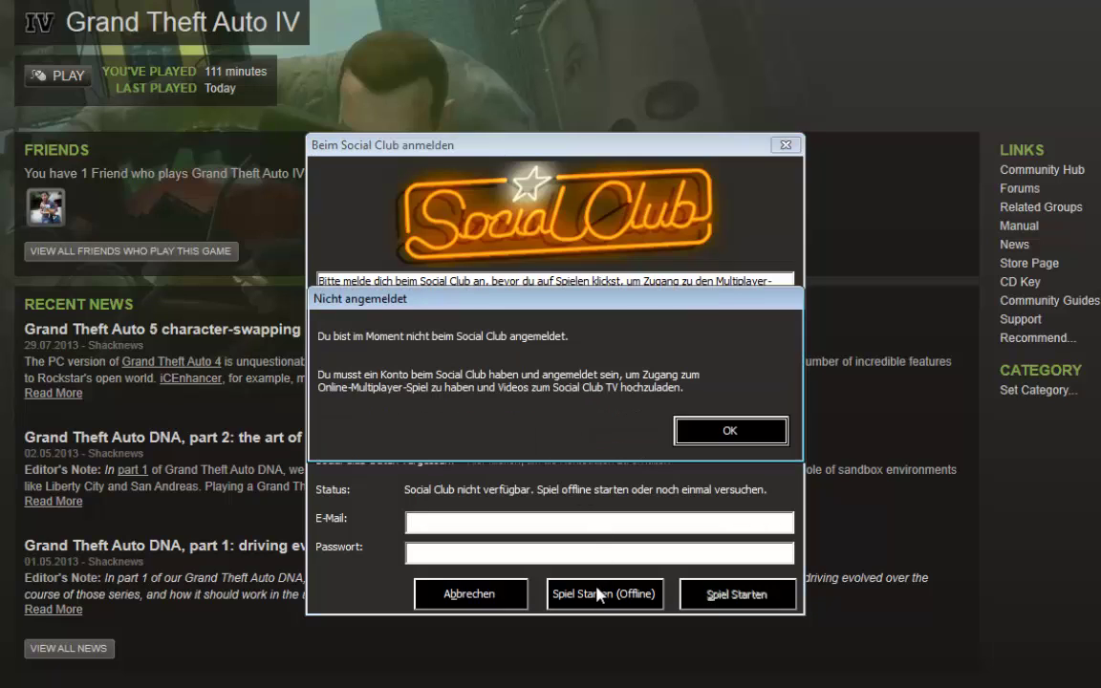
left_click(696, 432)
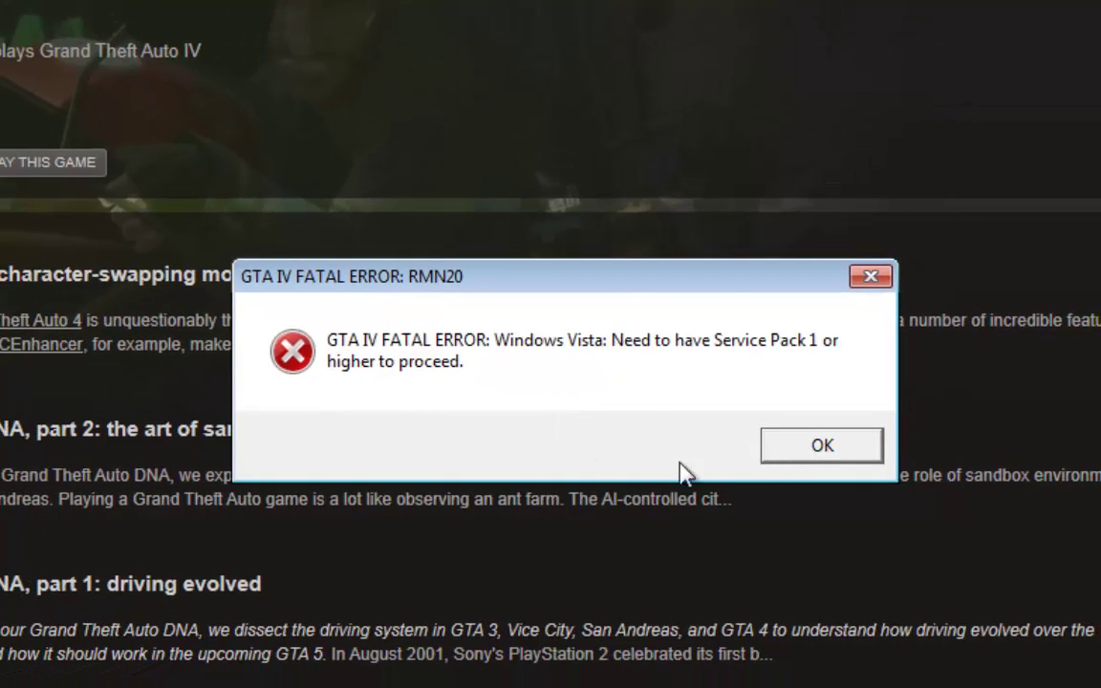
left_click(814, 458)
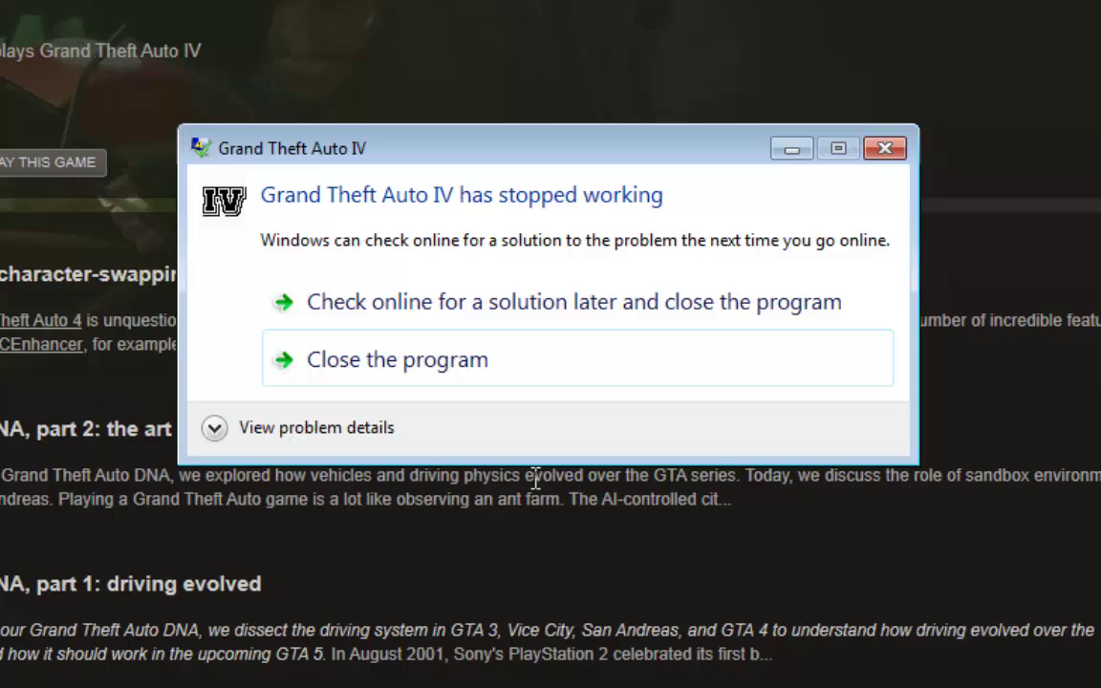
left_click(514, 373)
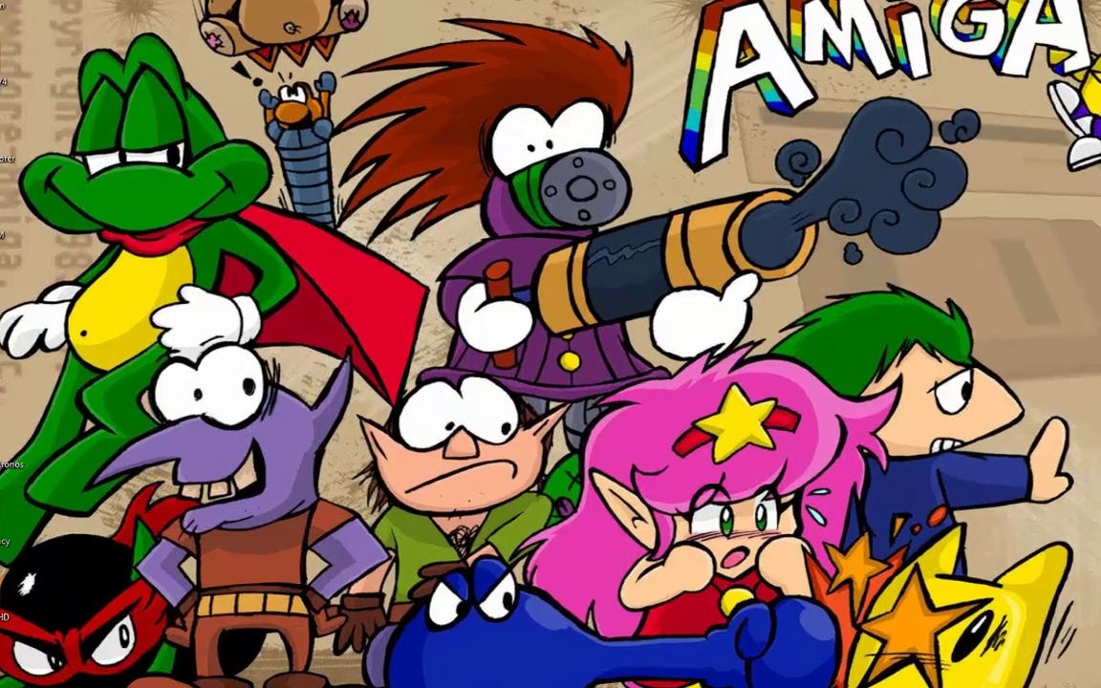
- Switch to Windows Explorer and open the folder F:\SteamGames\SteamApps\common\Grand Theft Auto IV\GTAIV
left_click(60, 679)
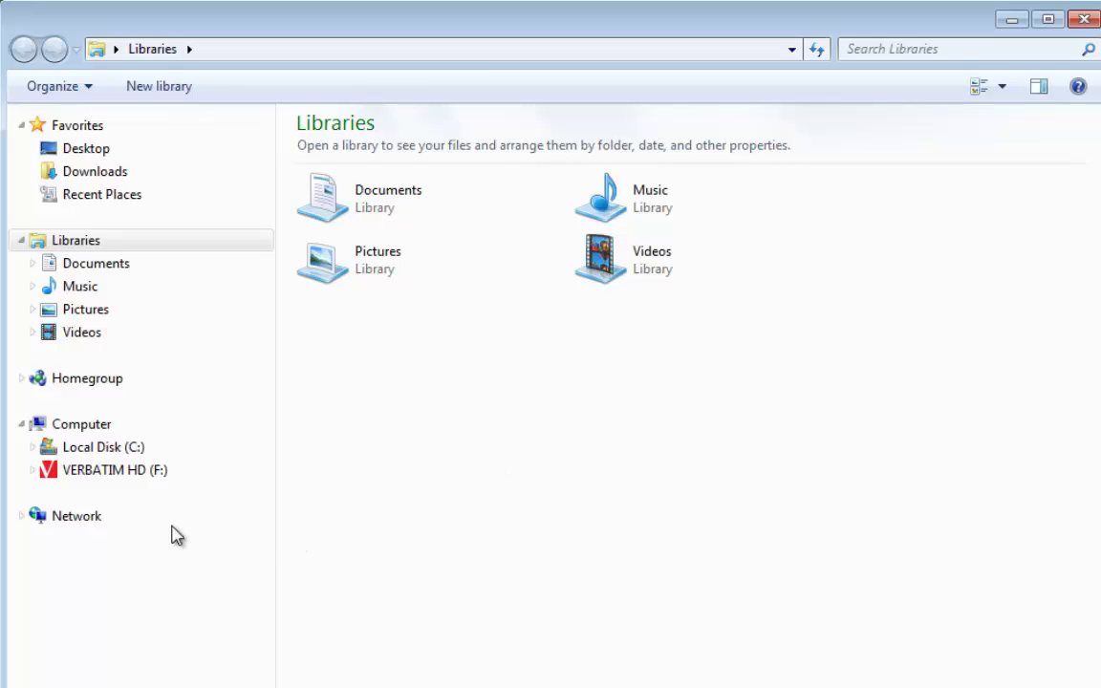
left_click(159, 480)
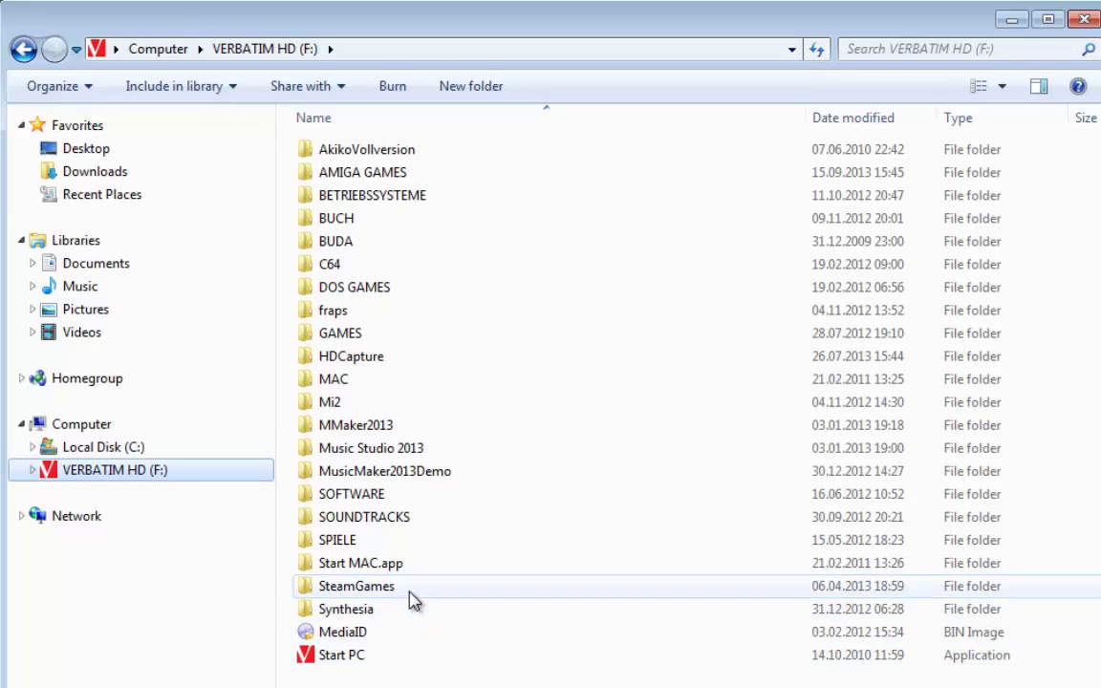
double_click(355, 586)
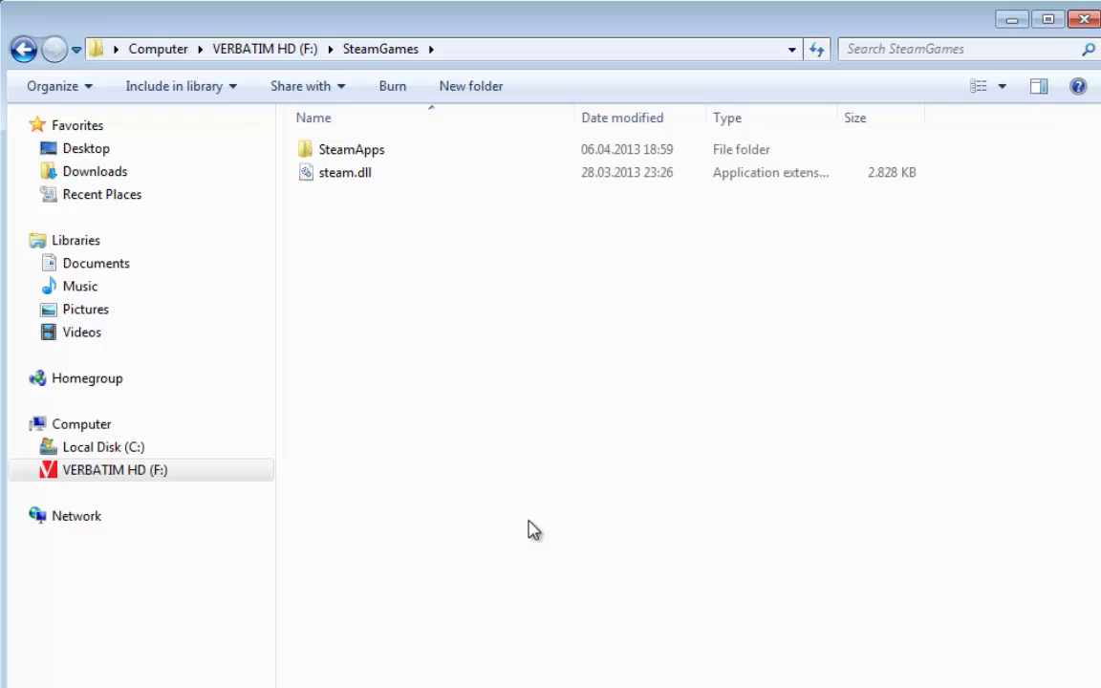
double_click(388, 151)
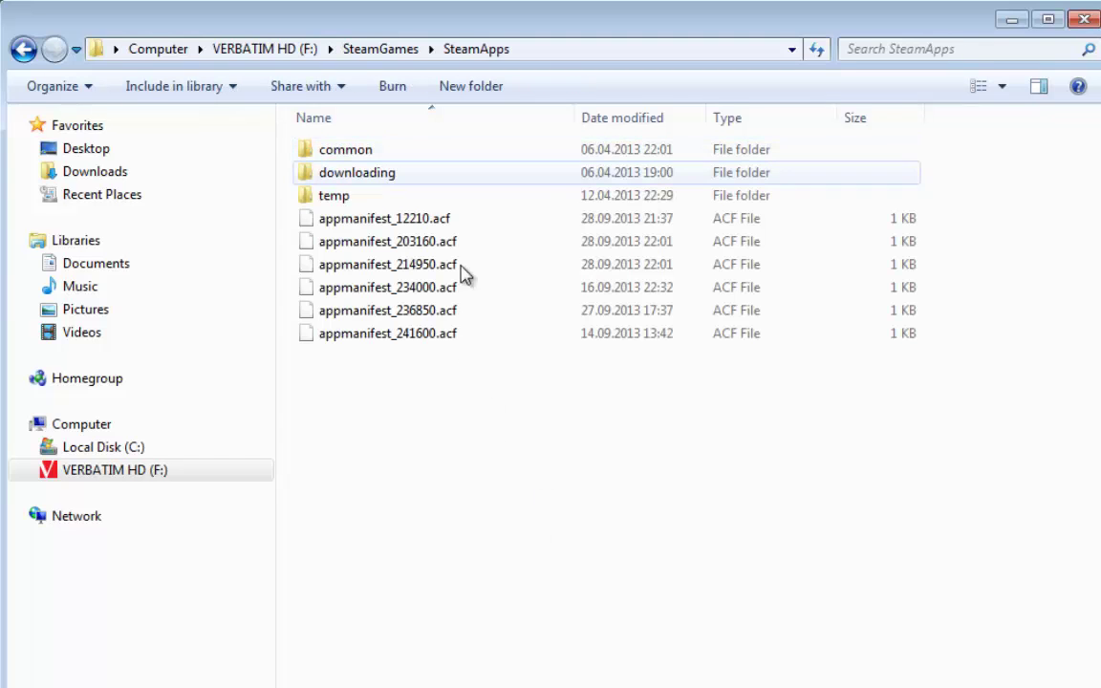
double_click(392, 151)
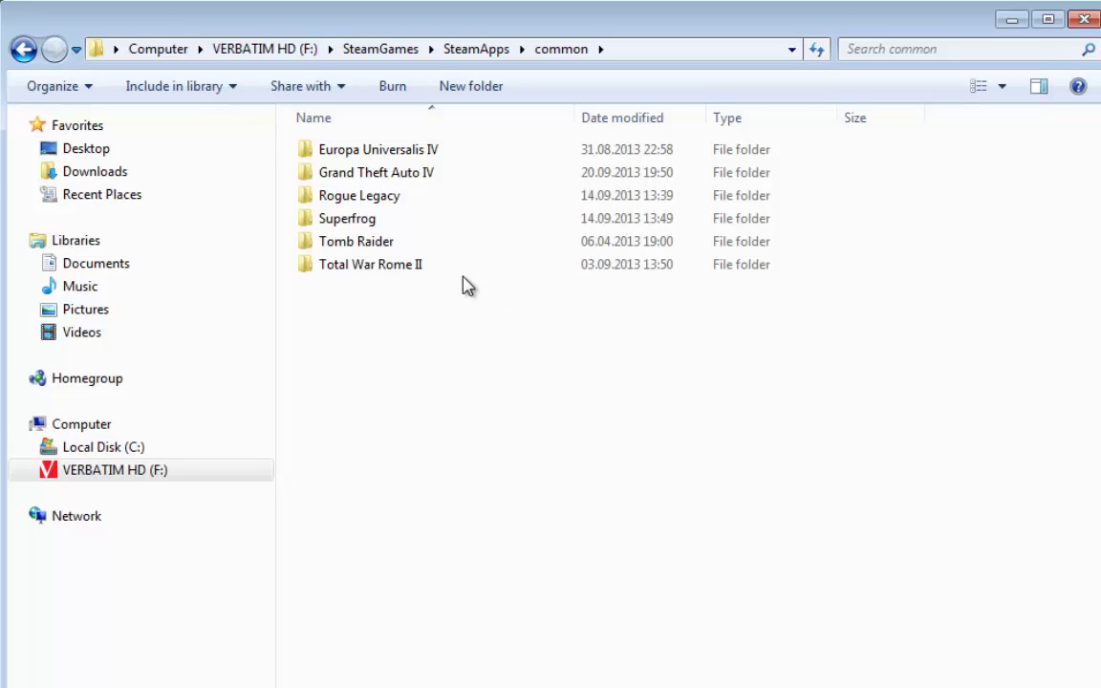
double_click(444, 184)
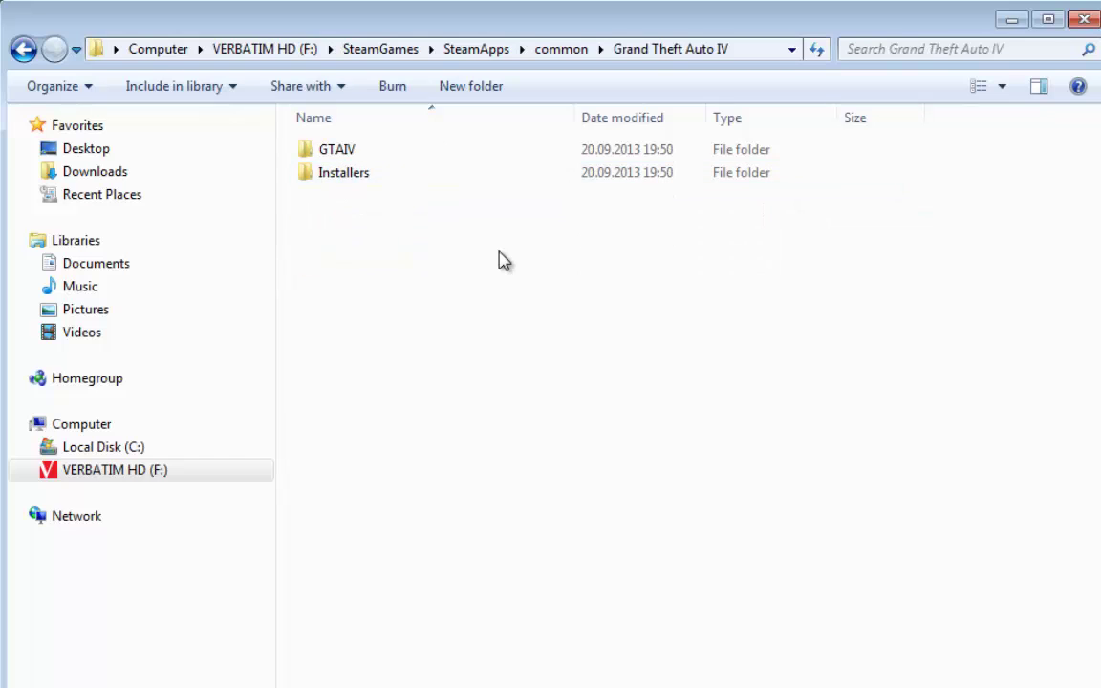
double_click(387, 162)
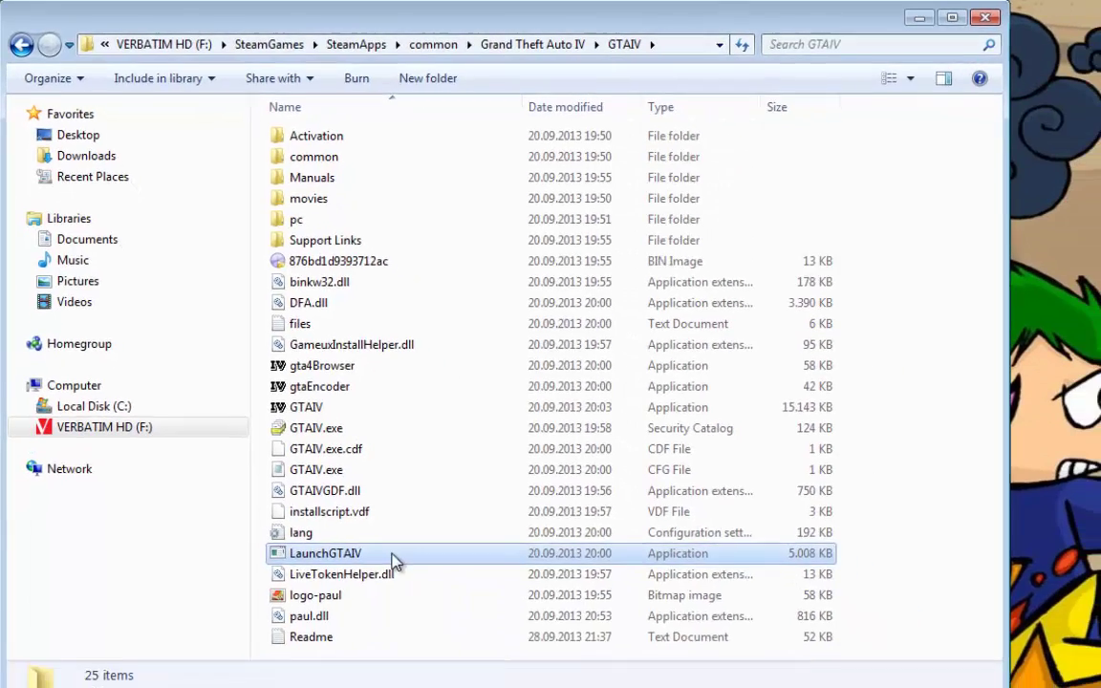
- Set the LaunchGTAIV application to run in Windows Vista (Service Pack 2) compatibility mode and as an administrator
left_click(432, 612)
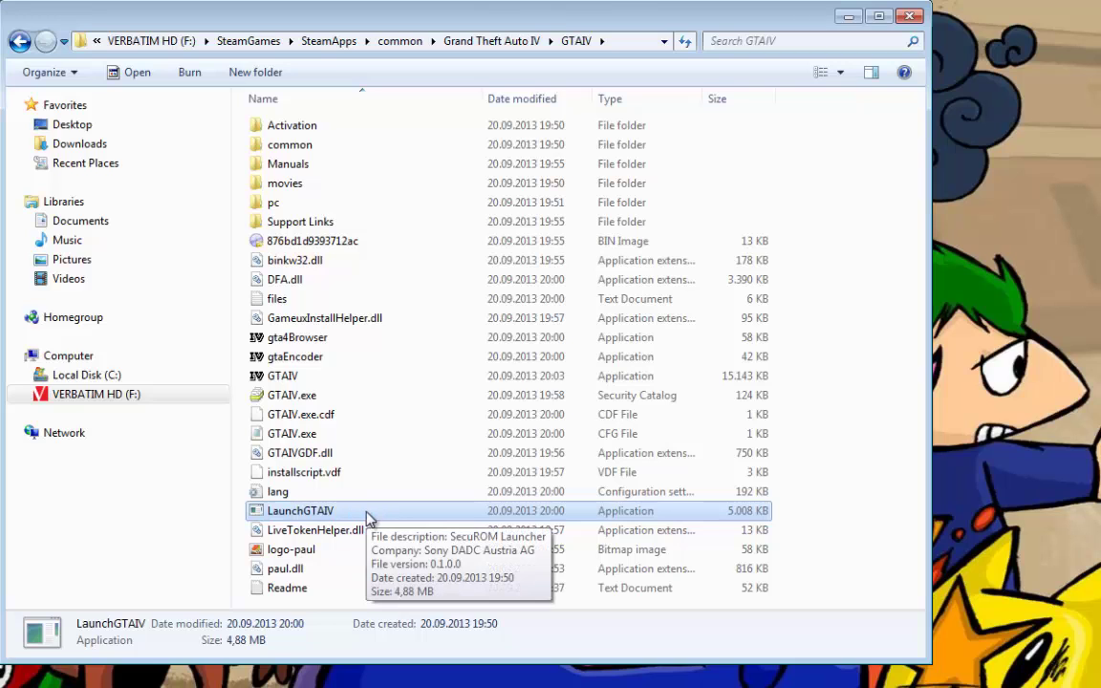
right_click(369, 519)
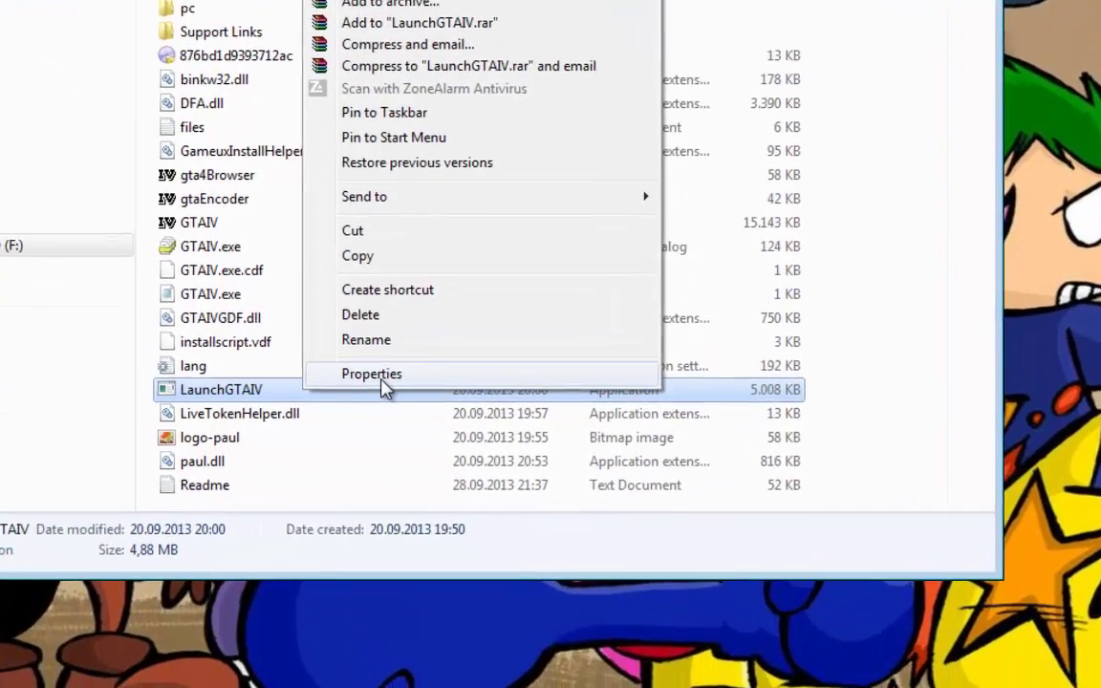
left_click(382, 378)
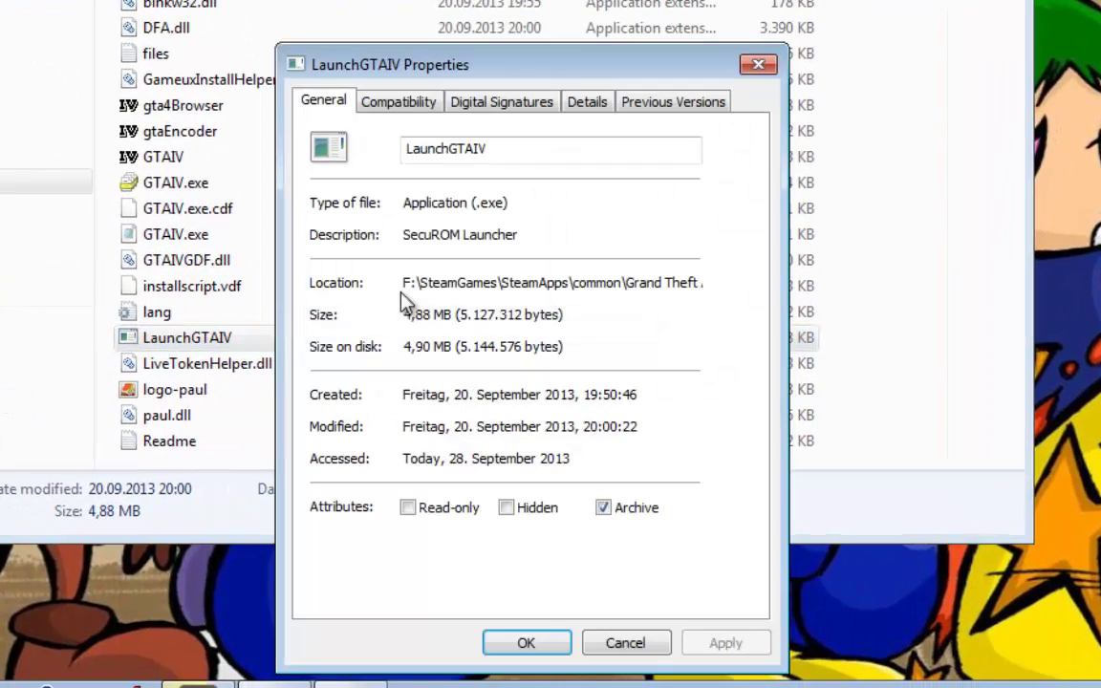
left_click(417, 107)
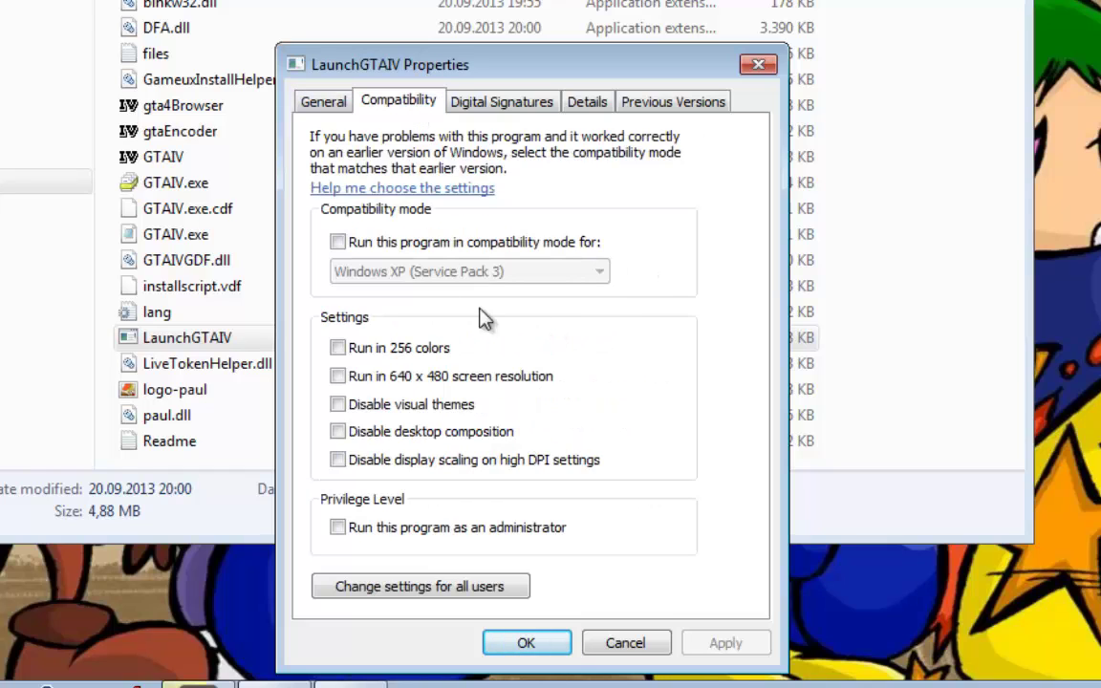
left_click(420, 244)
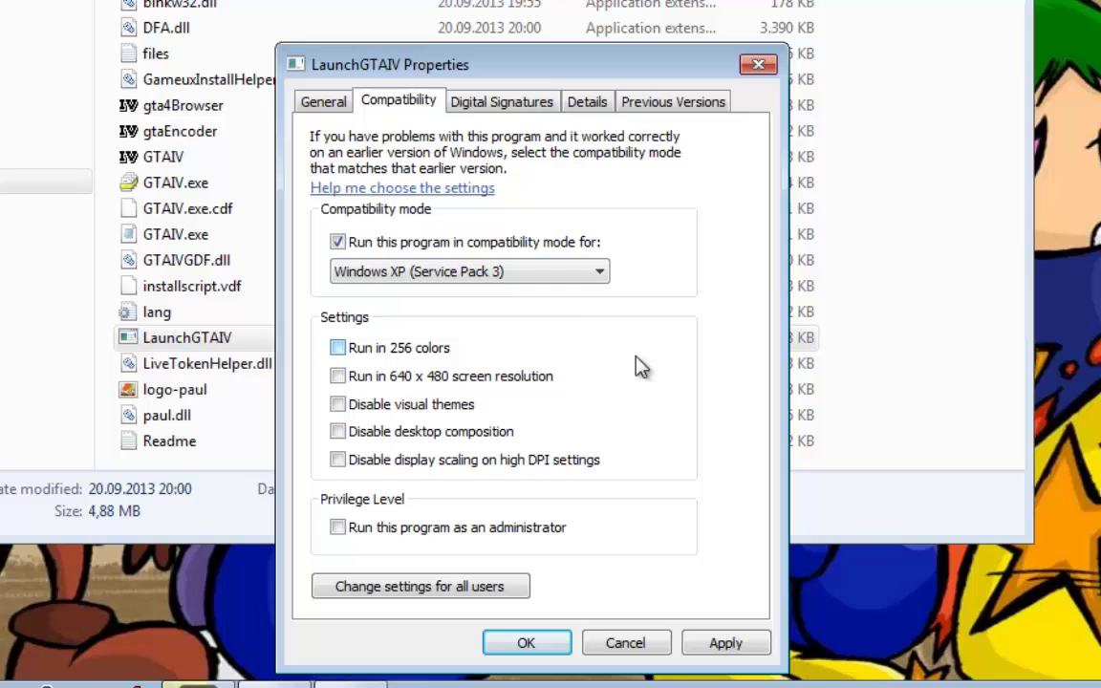
left_click(549, 276)
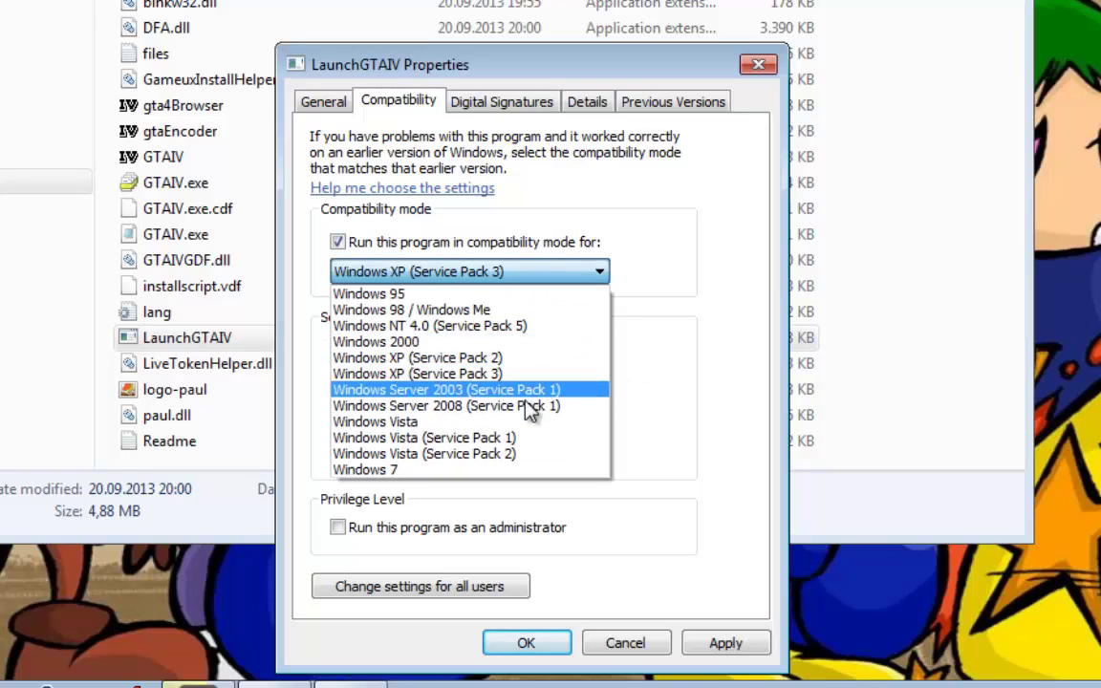
left_click(518, 456)
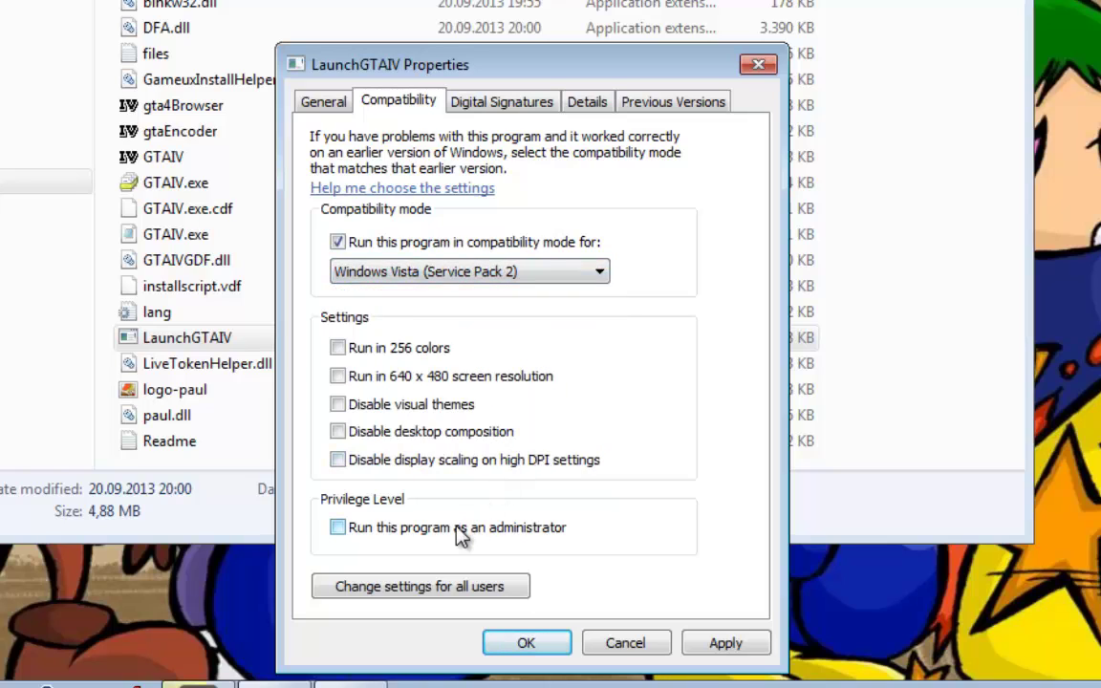
left_click(402, 532)
left_click(526, 643)
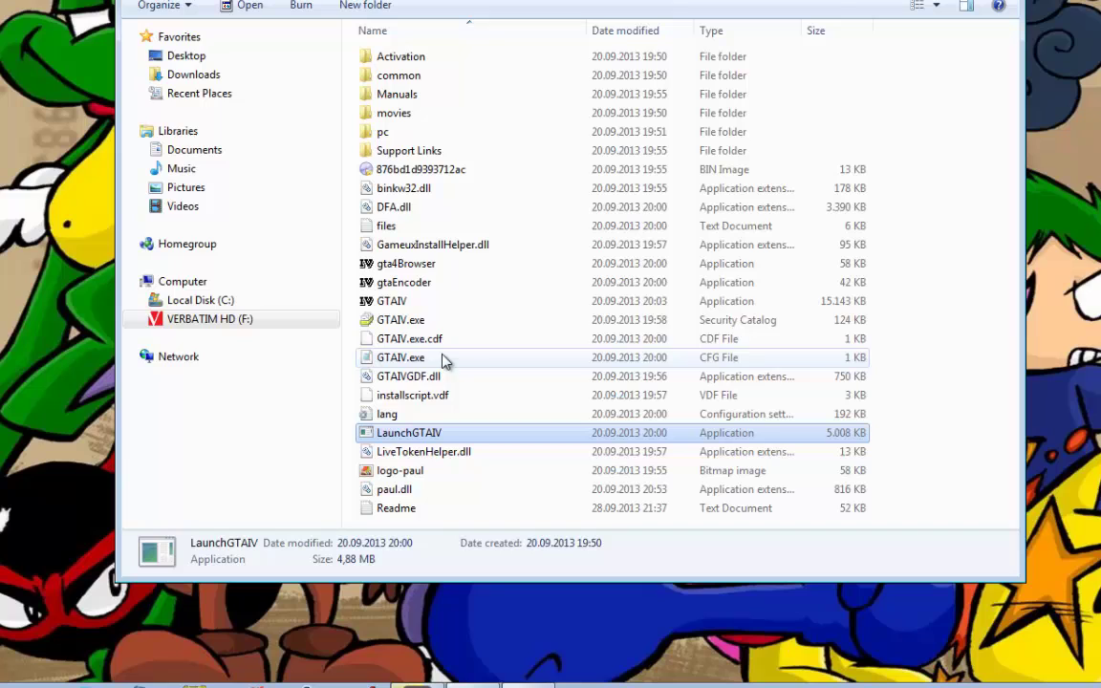
- Set the GTAIV application to run in Windows Vista (Service Pack 2) compatibility mode with administrator privileges
left_click(437, 304)
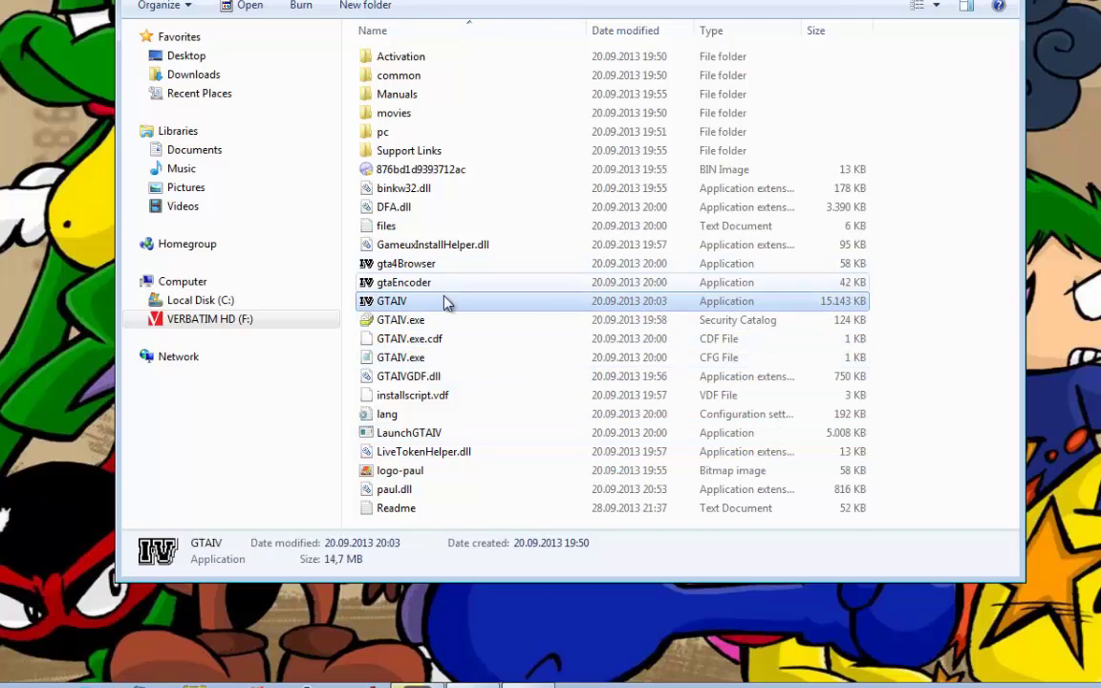
right_click(439, 303)
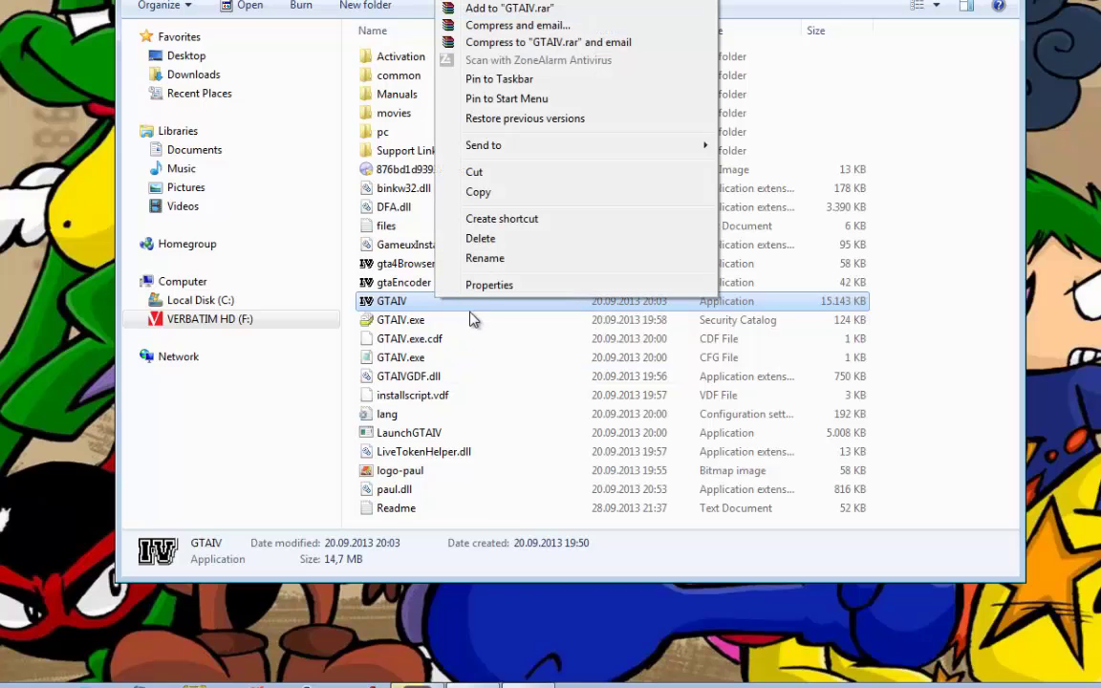
left_click(477, 289)
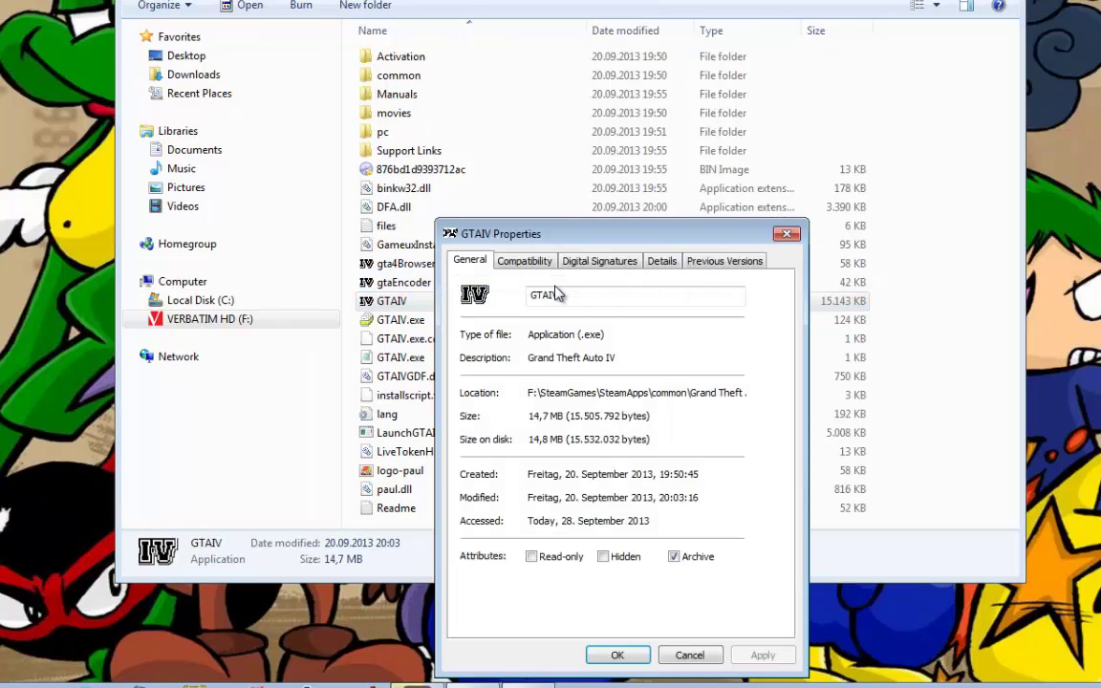
left_click(541, 262)
left_click(489, 363)
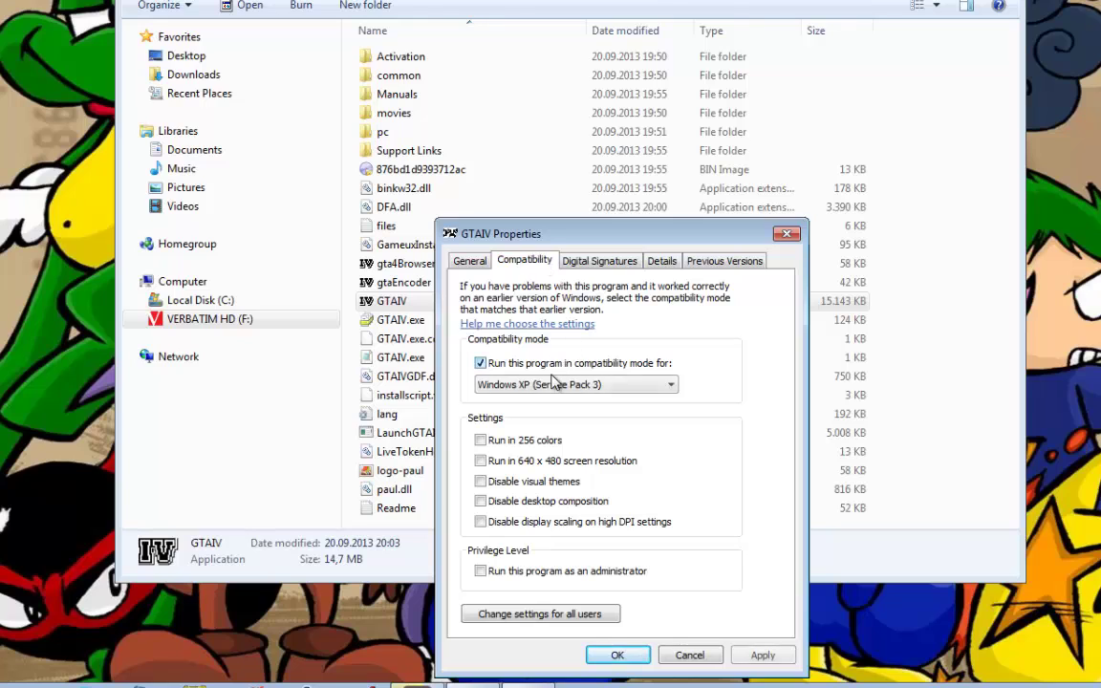
left_click(552, 384)
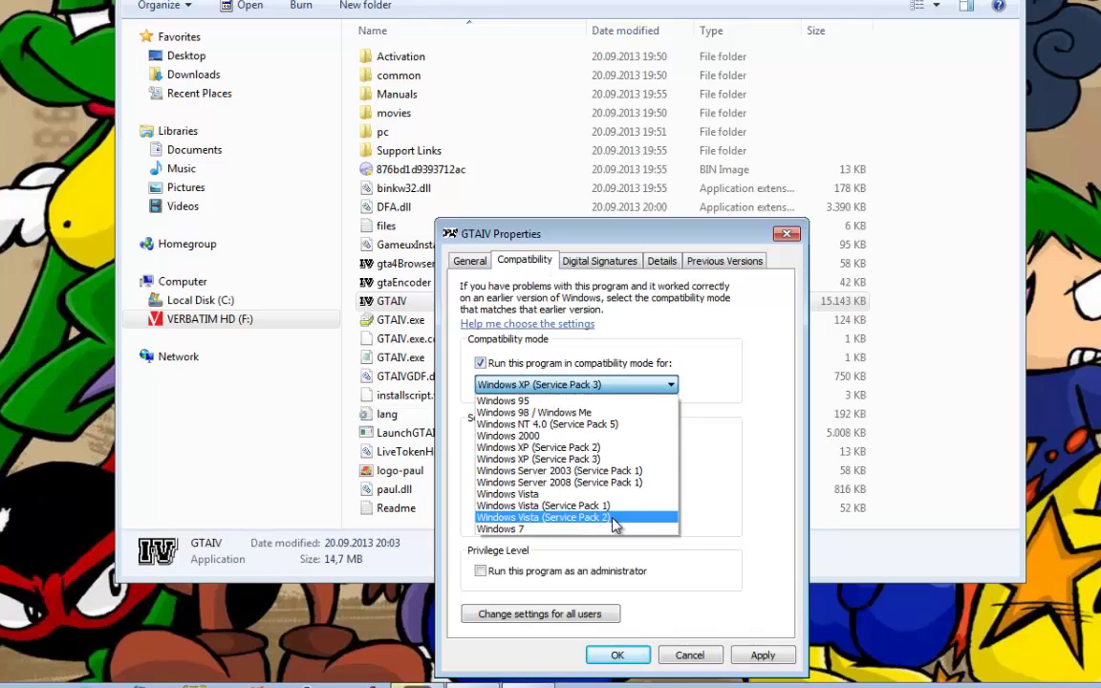
left_click(554, 517)
left_click(480, 570)
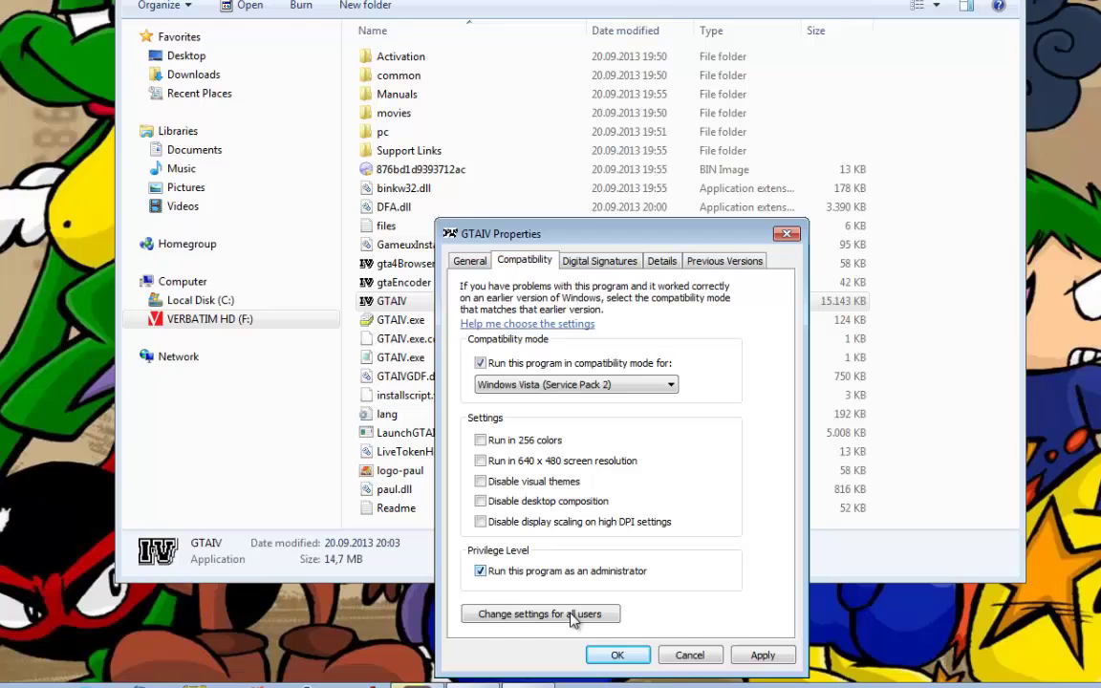
left_click(617, 655)
- Configure the gtaEncoder application to run as an administrator in compatibility mode for Windows Vista (Service Pack 2)
left_click(433, 284)
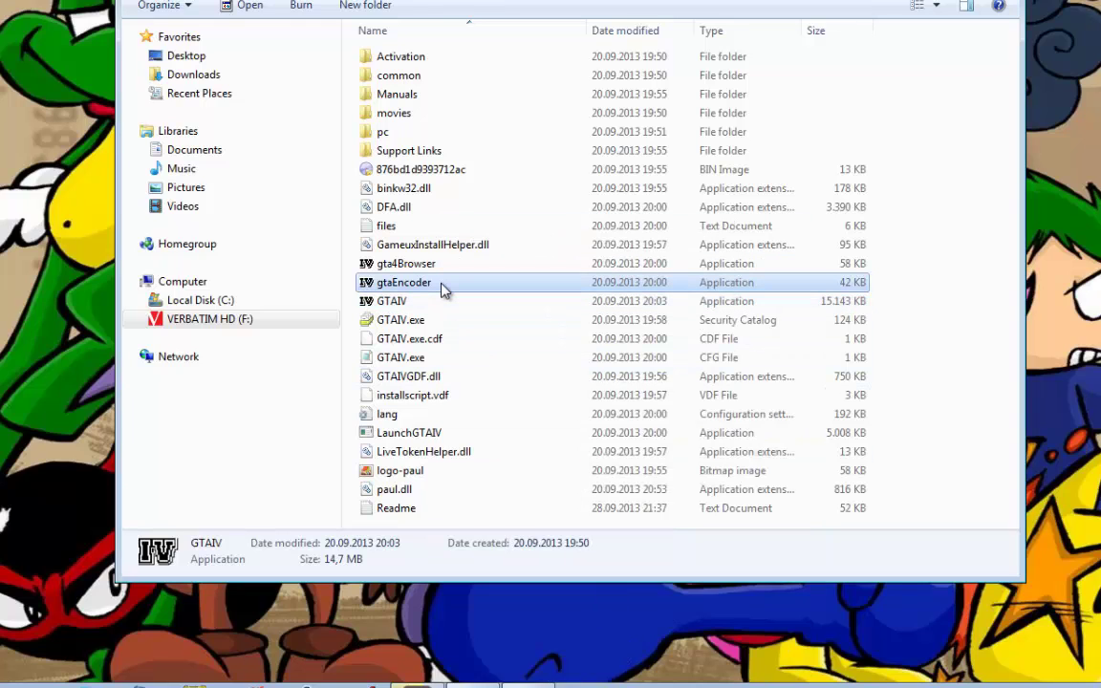
right_click(432, 285)
left_click(507, 271)
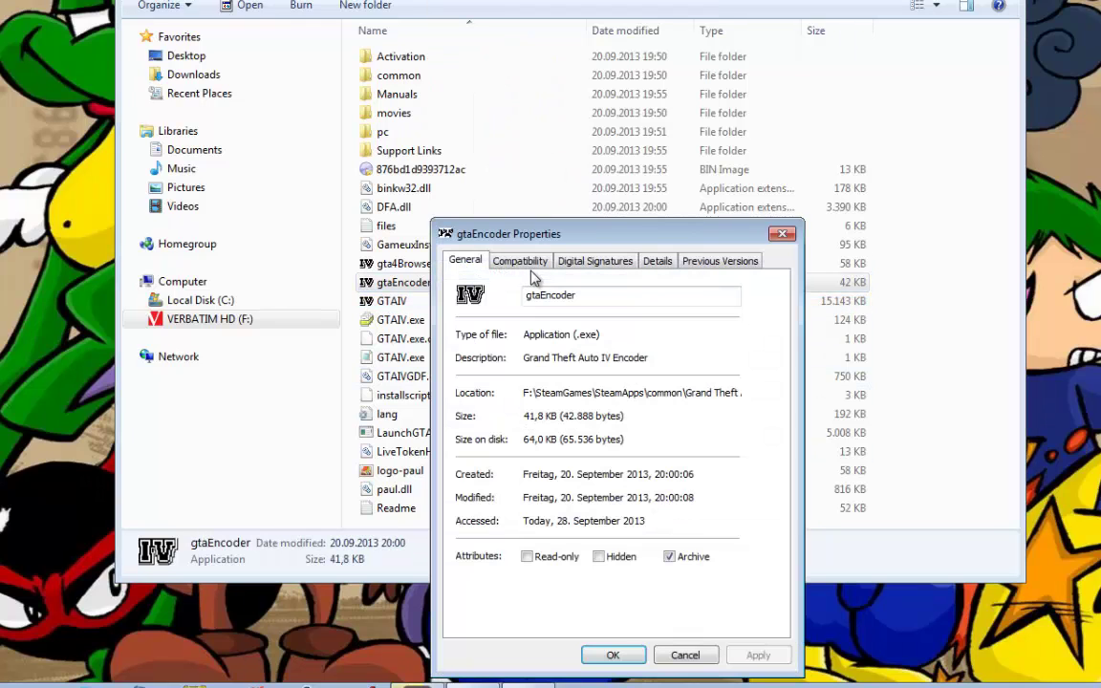
left_click(521, 260)
left_click(564, 363)
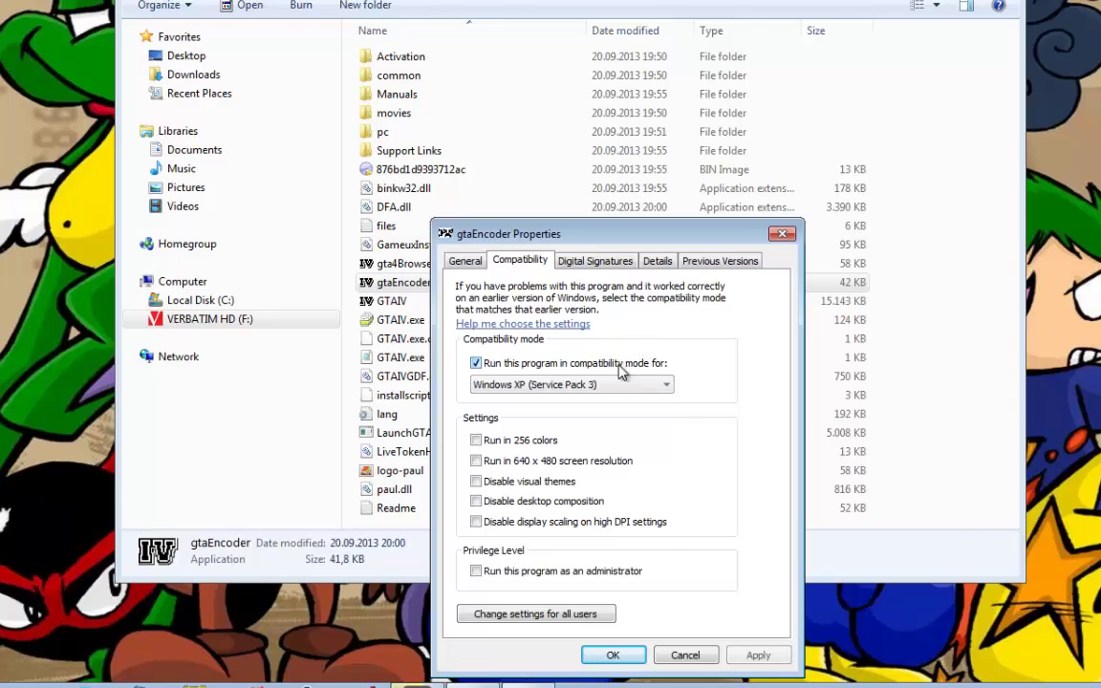
left_click(573, 384)
left_click(598, 517)
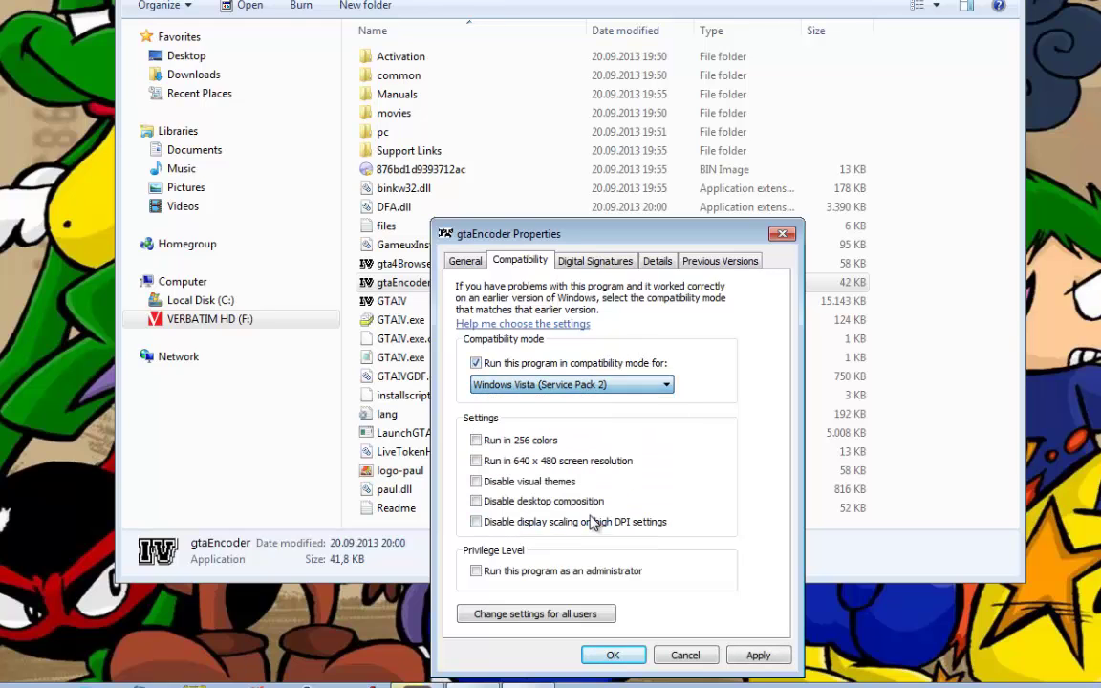
left_click(535, 571)
left_click(612, 656)
- Set the gta4Browser application to Windows Vista (Service Pack 2) compatibility mode, run as an administrator, and clear the file selection
left_click(427, 267)
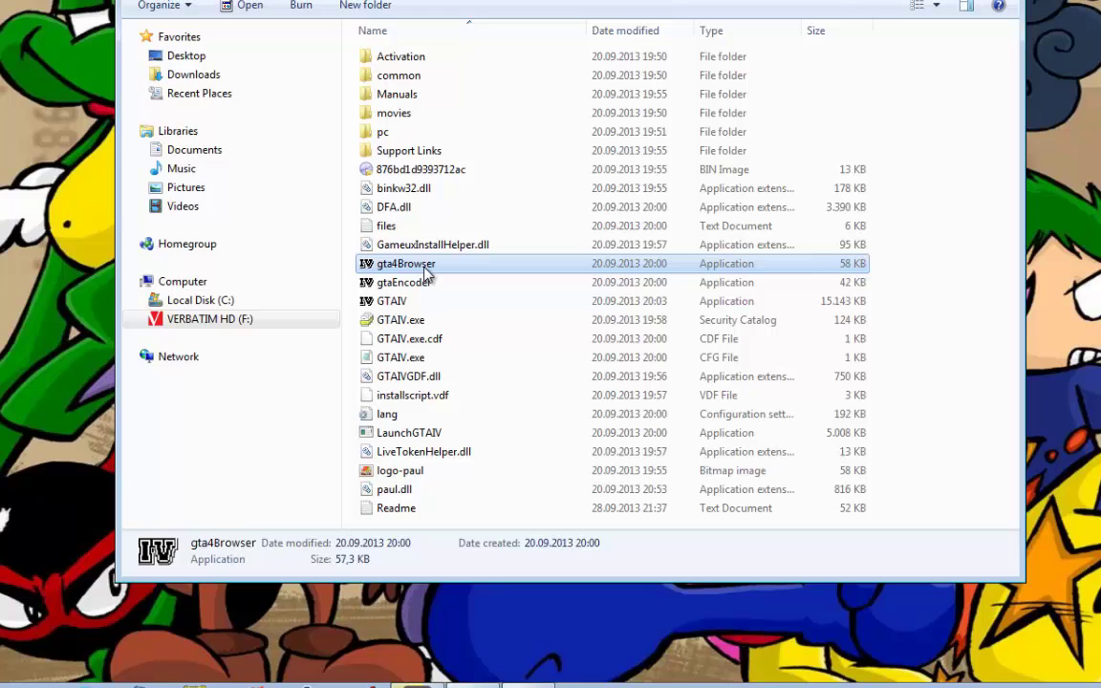
right_click(440, 266)
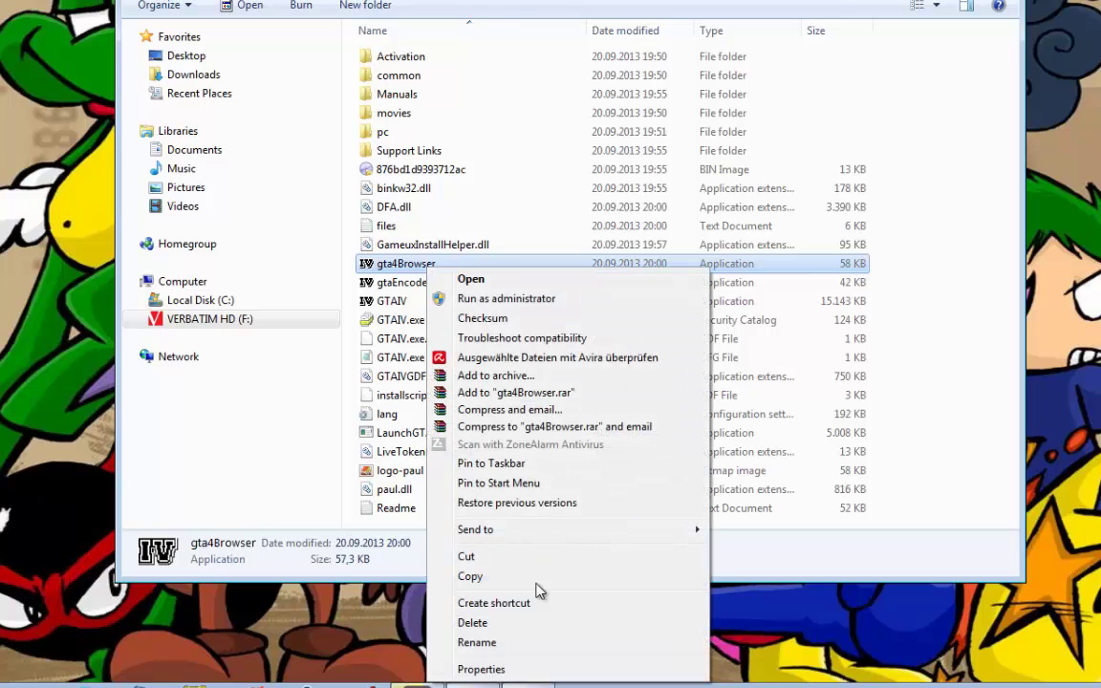
left_click(520, 668)
left_click(514, 262)
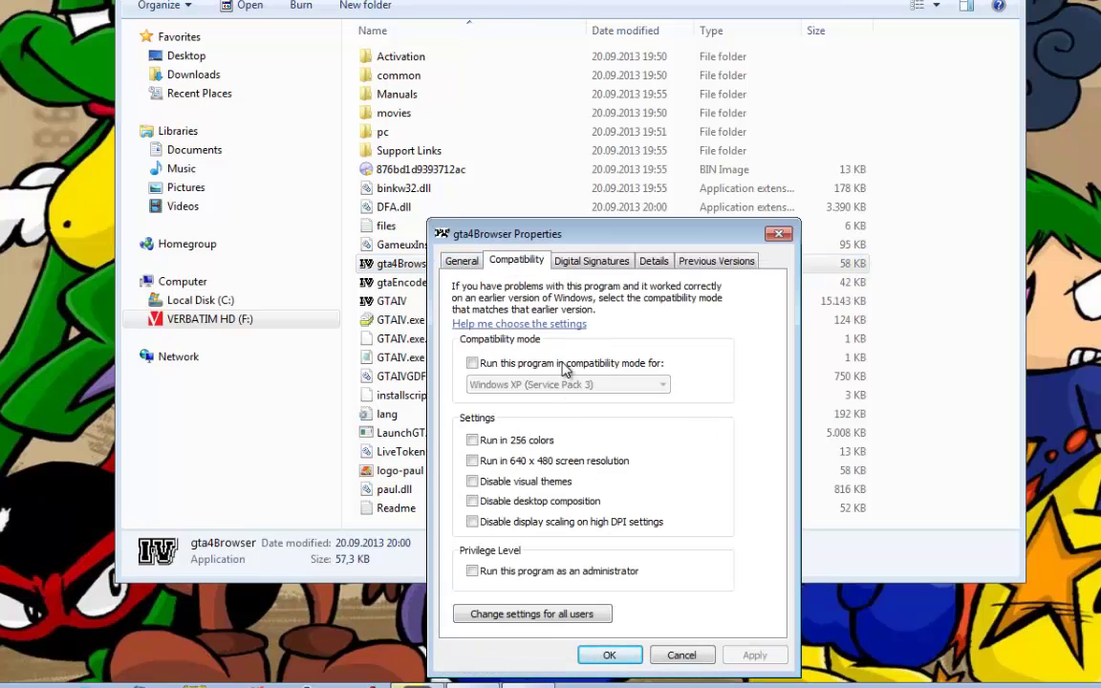
left_click(564, 365)
left_click(571, 385)
left_click(580, 515)
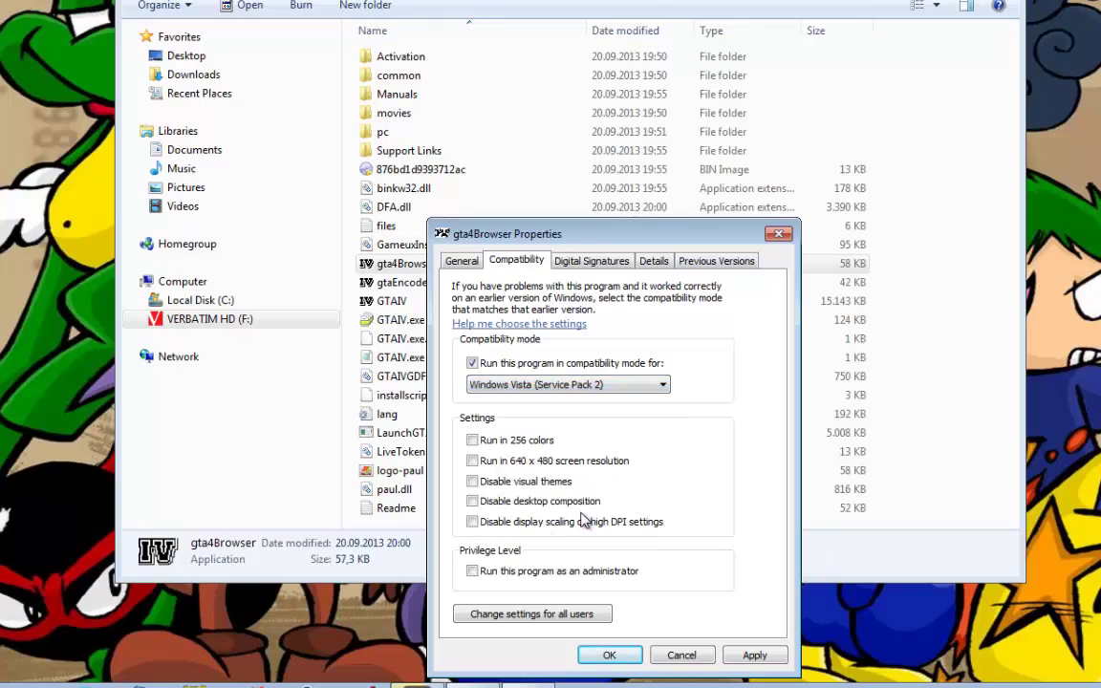
left_click(483, 573)
left_click(606, 655)
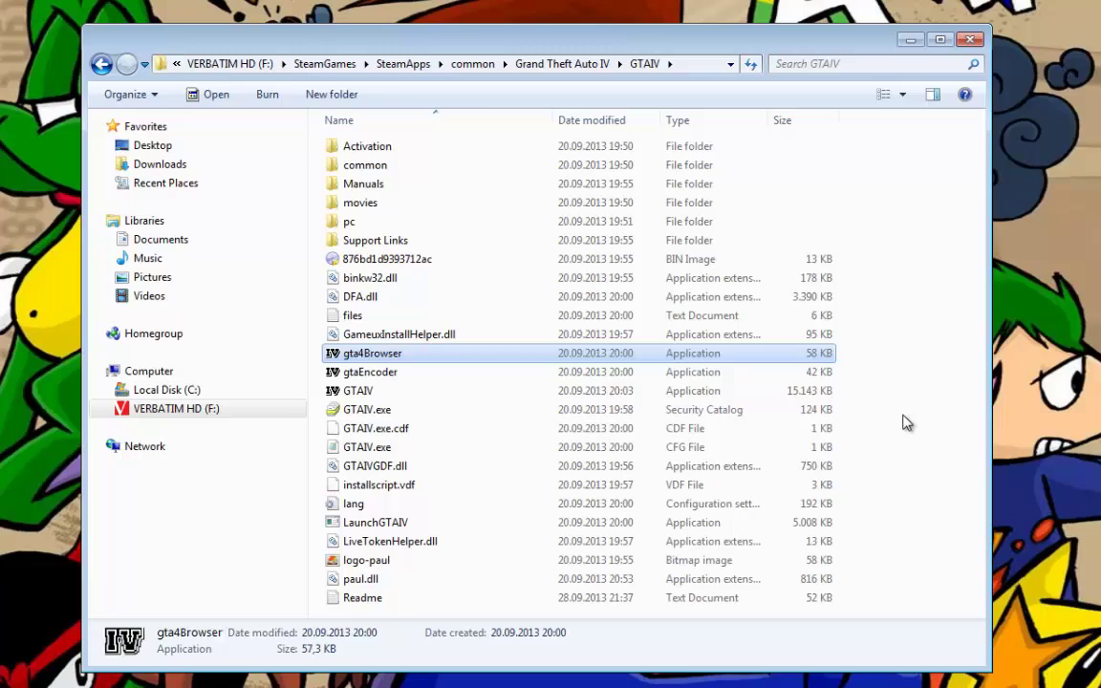
left_click(906, 424)
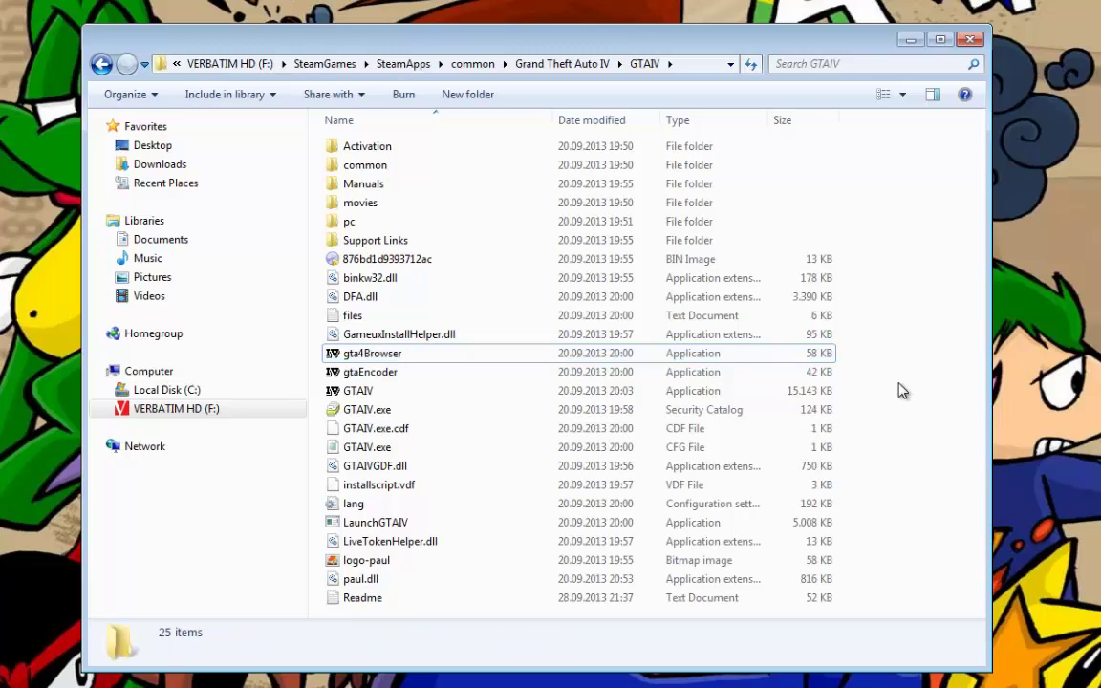